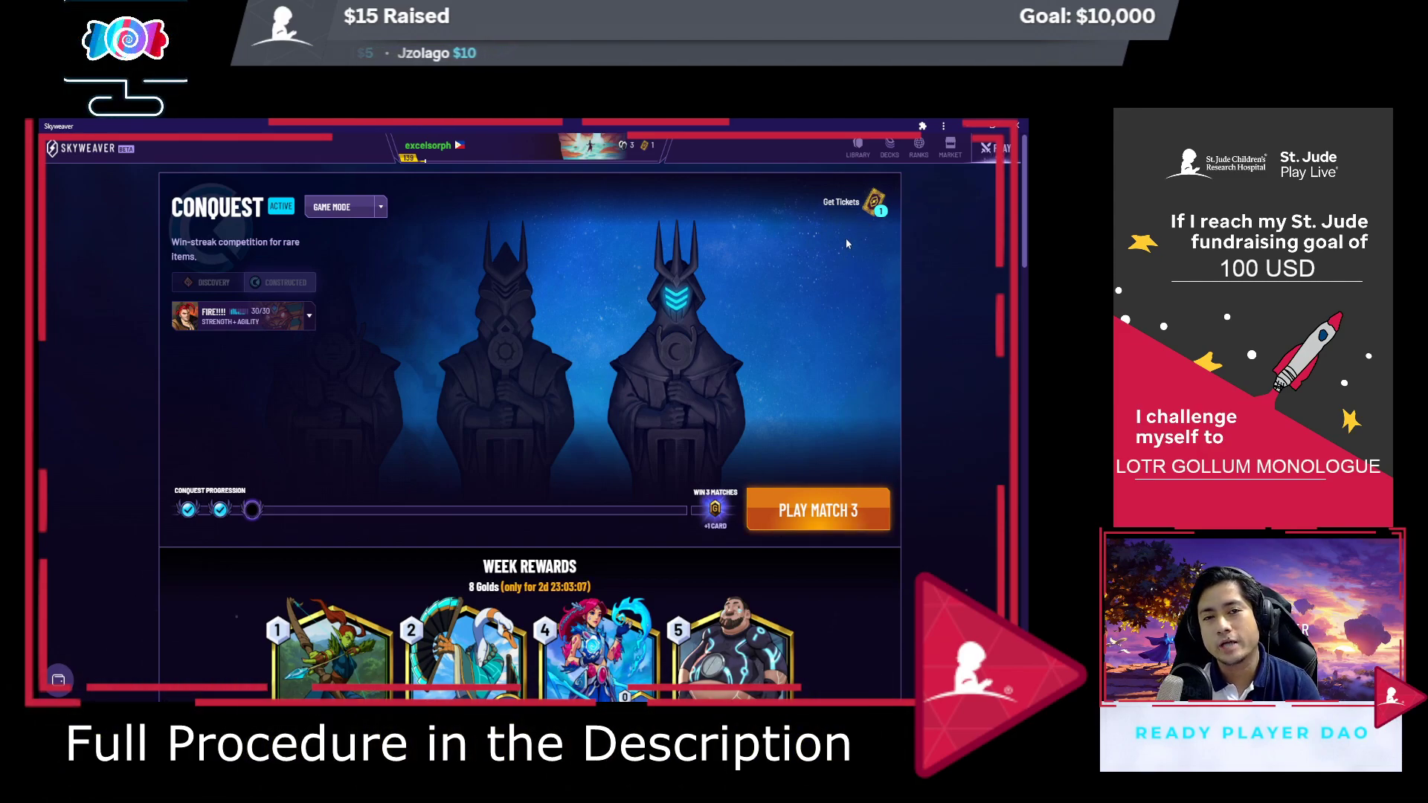
- Open the Skyweaver profile showing 530 base cards, 3 silver cards and one Conquest ticket
{"action": "left_click", "coordinate": [531, 163]}
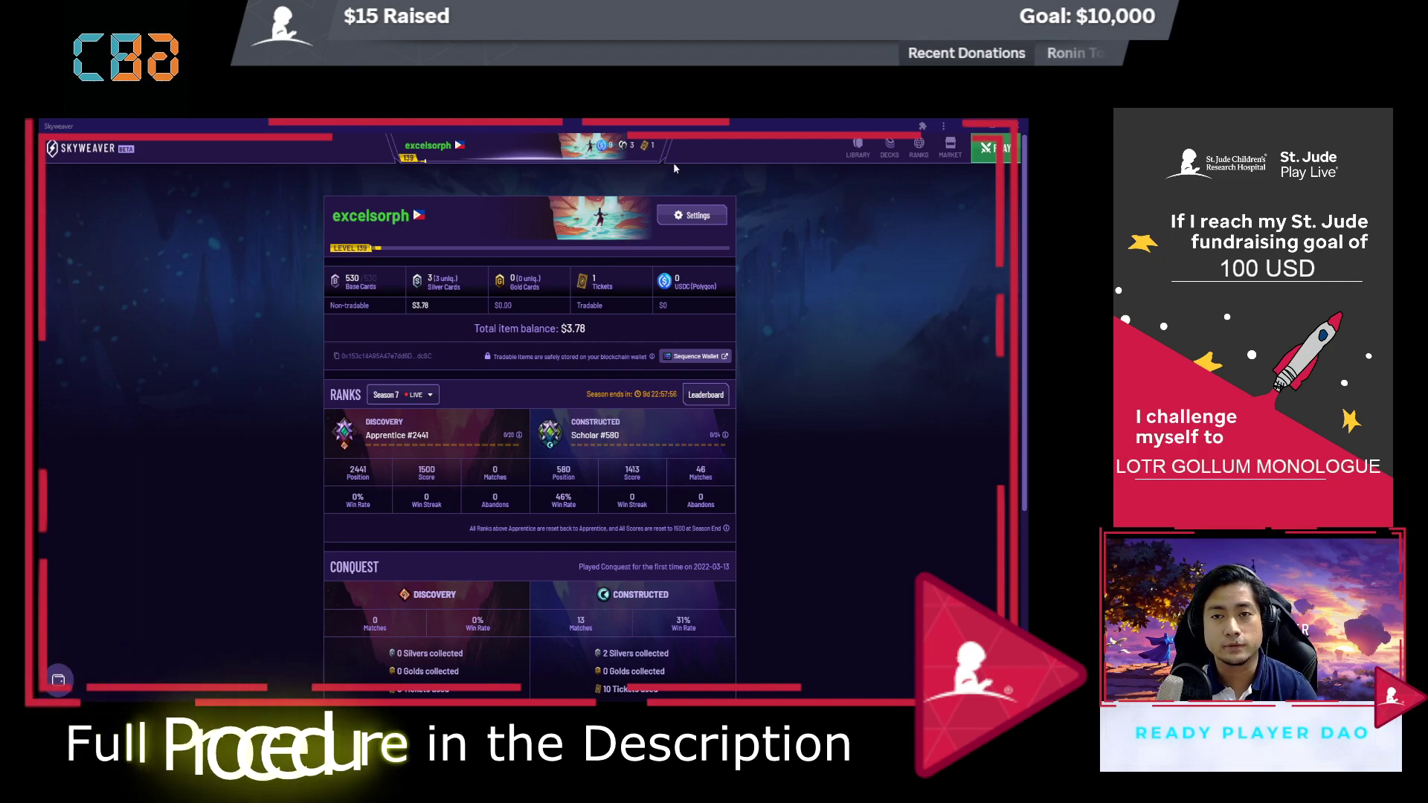
- Open the Conquest tickets page from the profile's Tickets stat
{"action": "mouse_move", "coordinate": [597, 283]}
{"action": "left_click", "coordinate": [609, 282]}
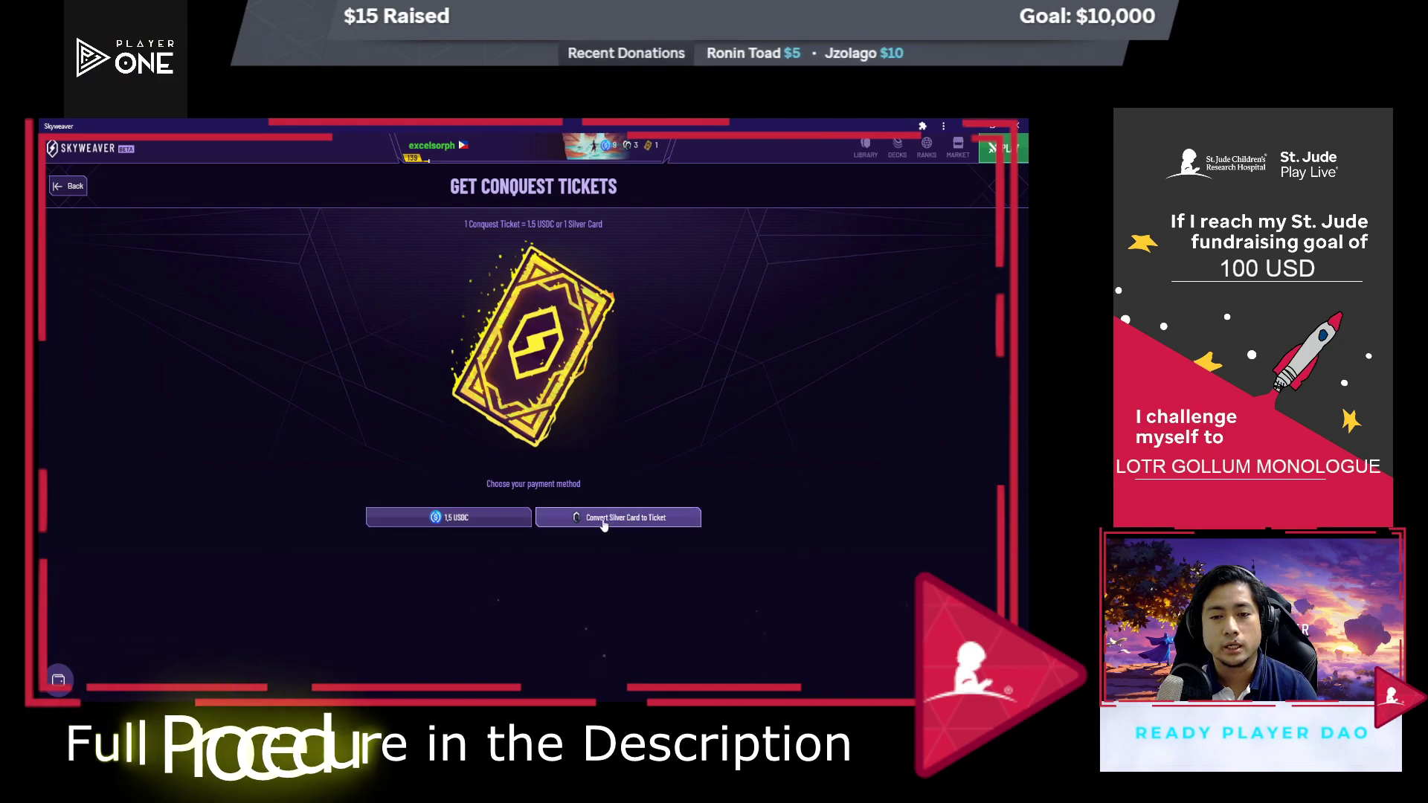
- Pay with USDC, raise the quantity to six tickets totaling 9, and purchase them
{"action": "left_click", "coordinate": [465, 520]}
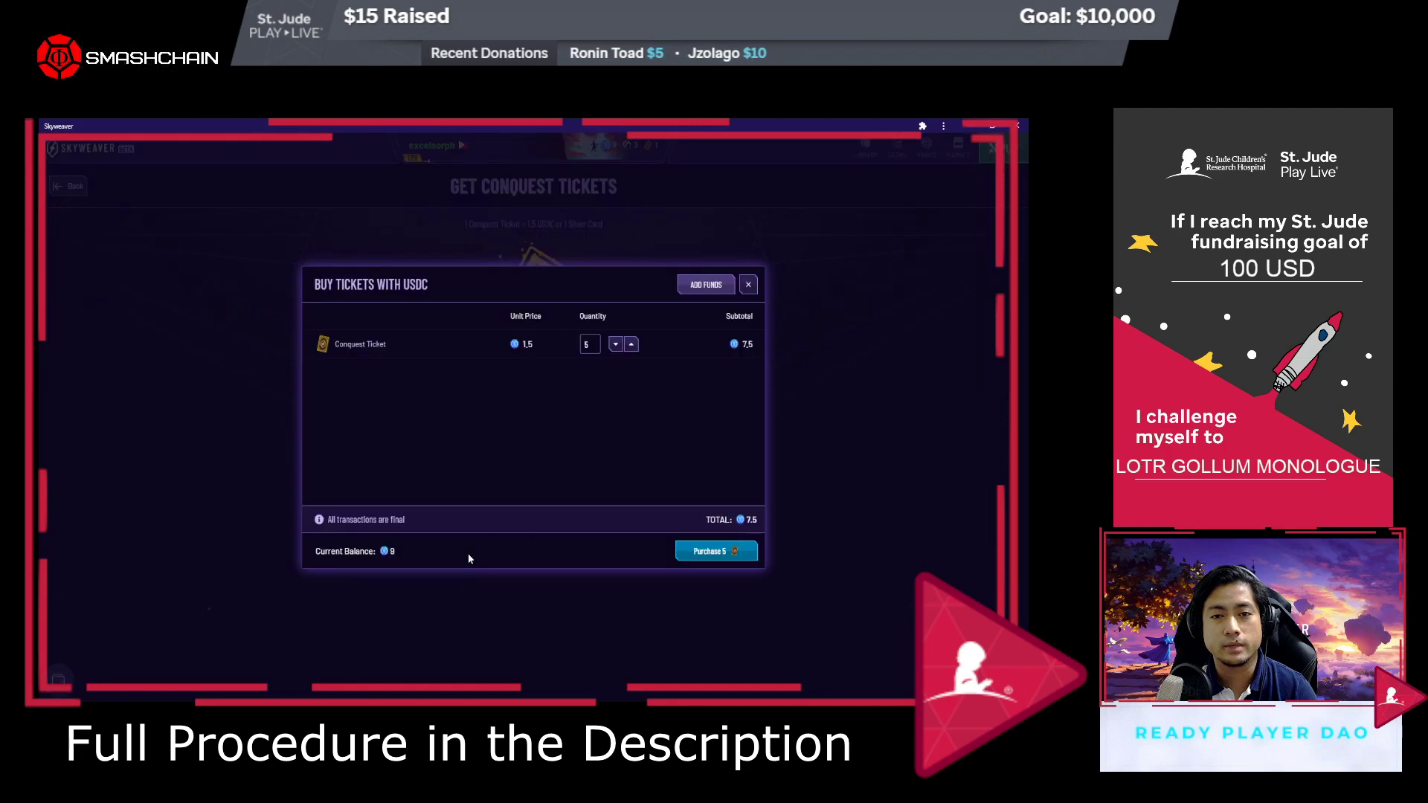
{"action": "left_click", "coordinate": [630, 345]}
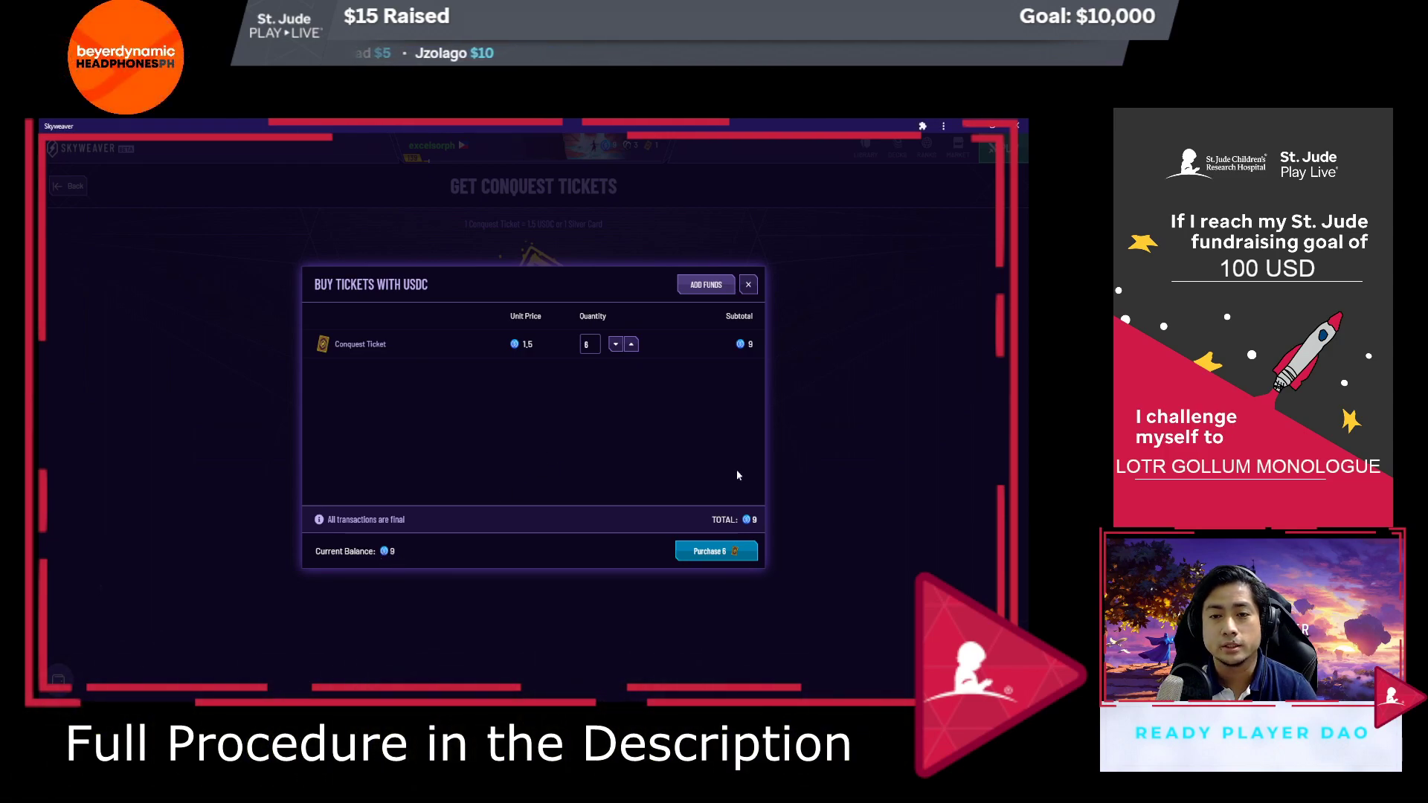
{"action": "left_click", "coordinate": [699, 554]}
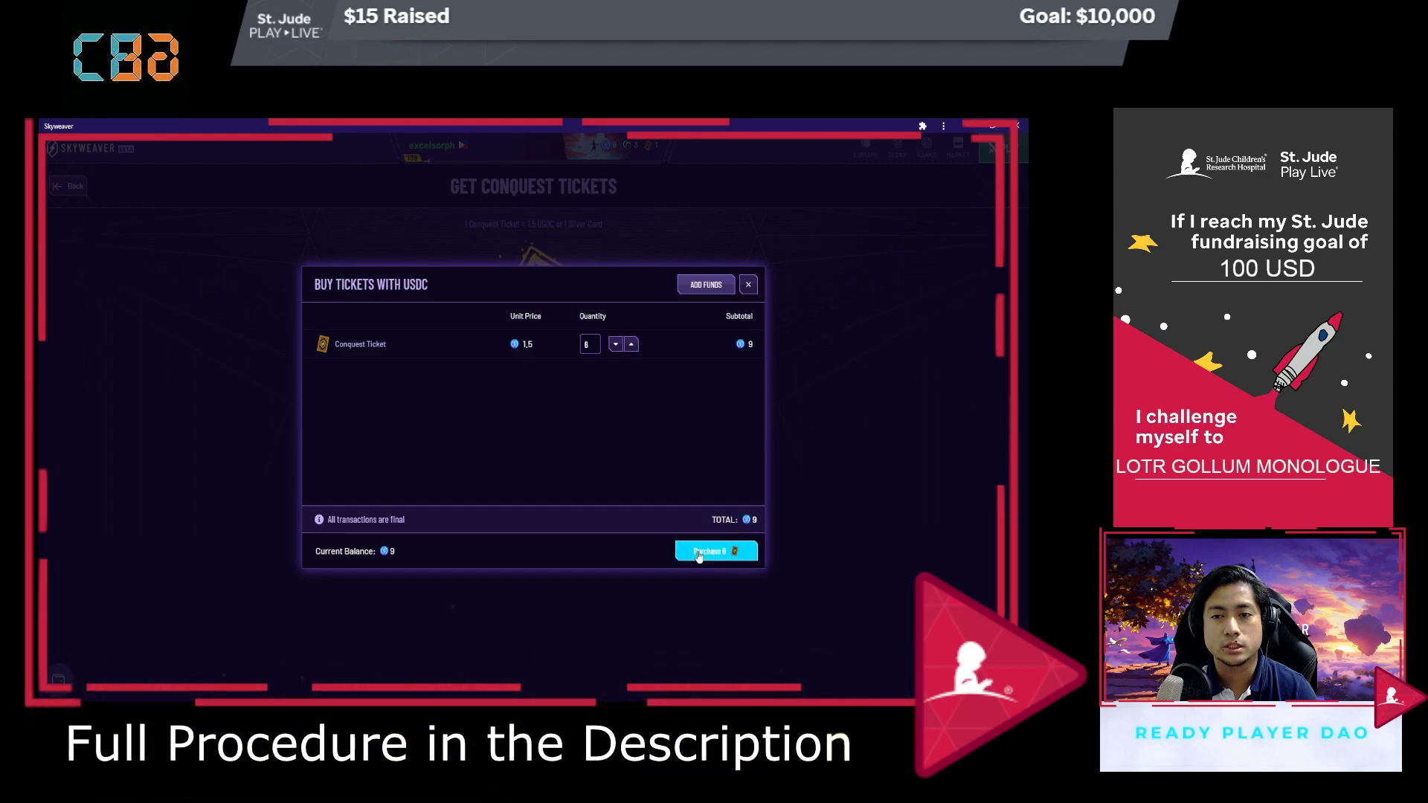